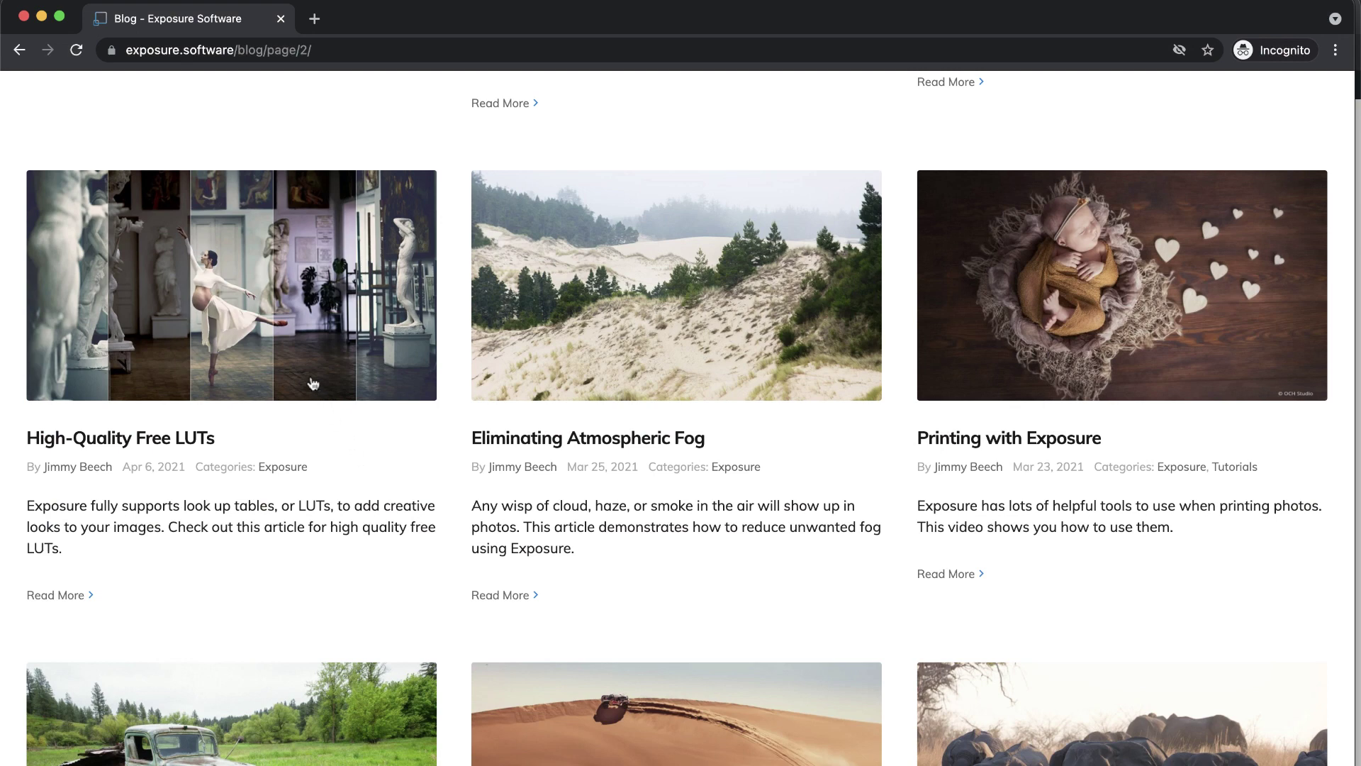
Step: Open the High-Quality Free LUTs article from page 2 of the Exposure blog
left_click(312, 382)
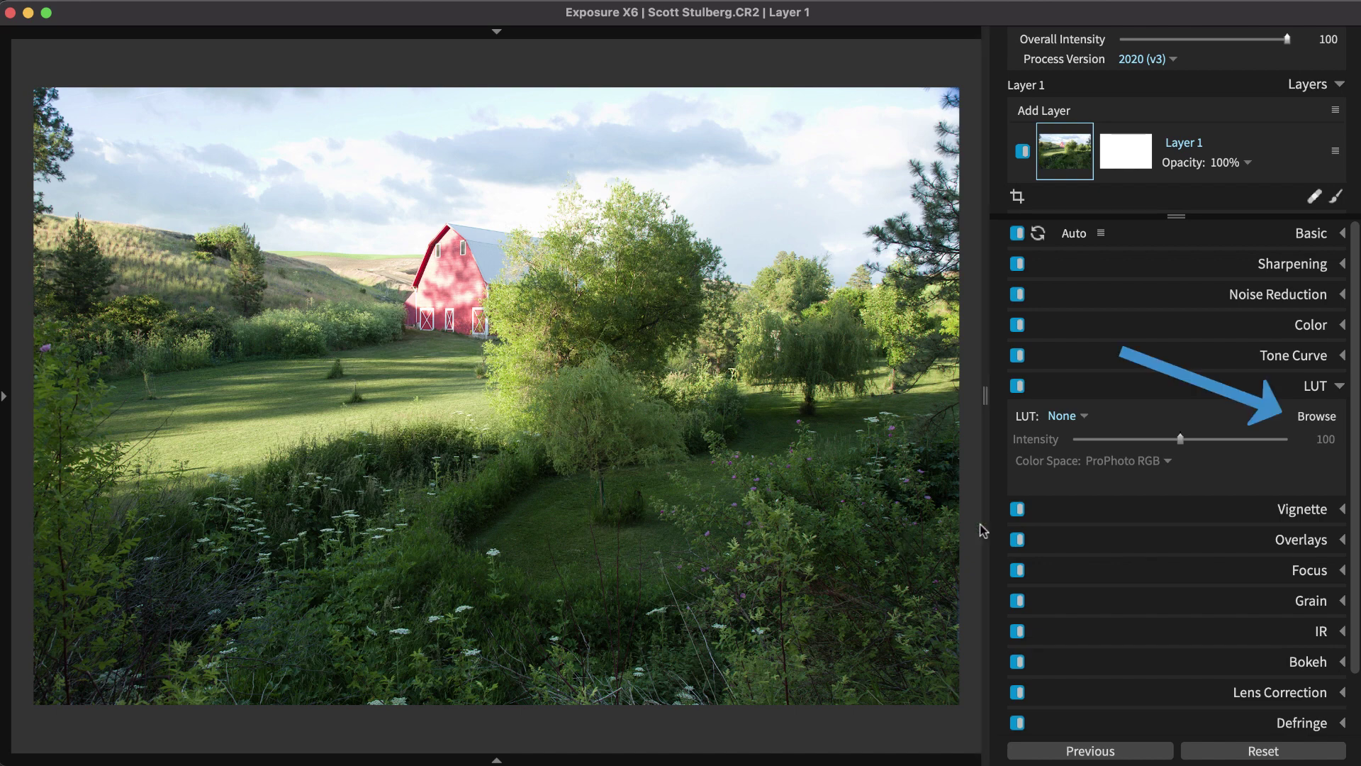
Step: Select all 16 LUT files, Azrael 93 onward, in the Desktop's My LUTs folder for import
left_click(1312, 420)
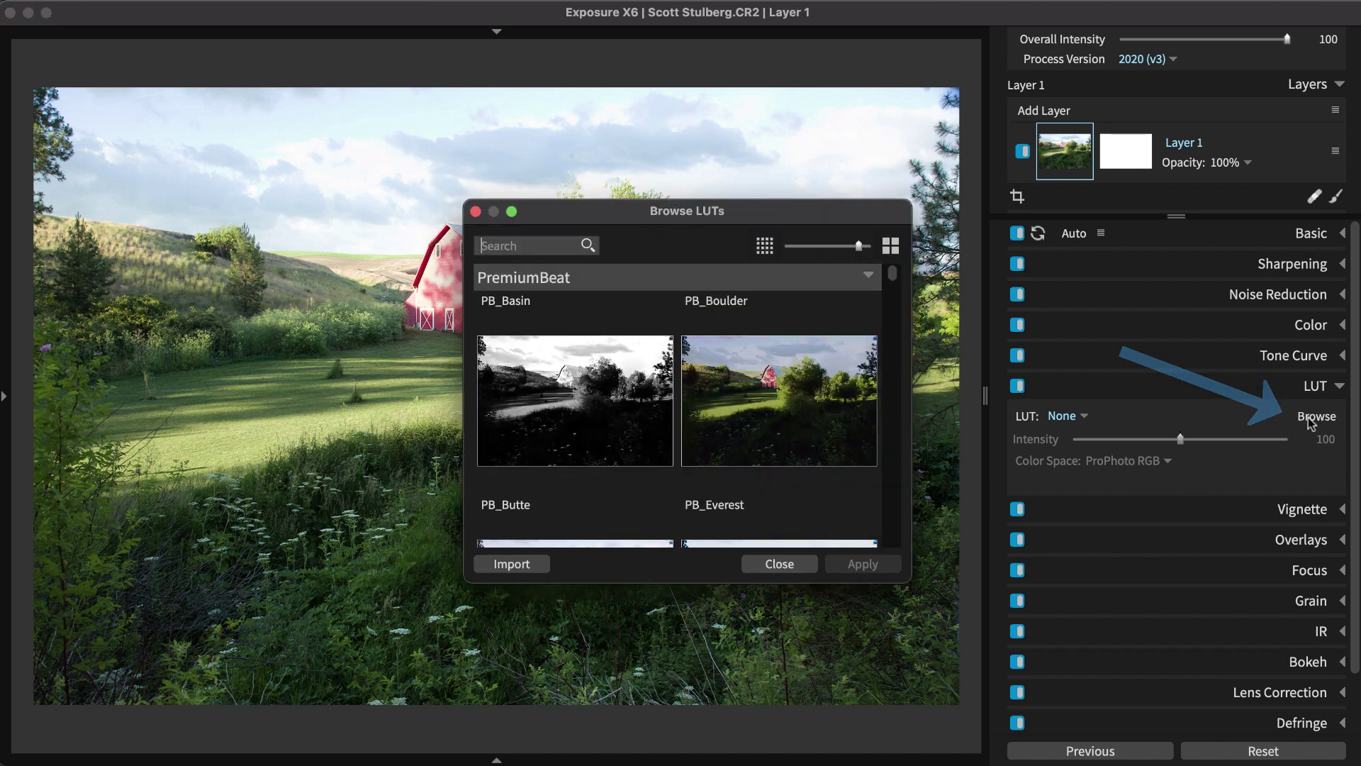
left_click(530, 565)
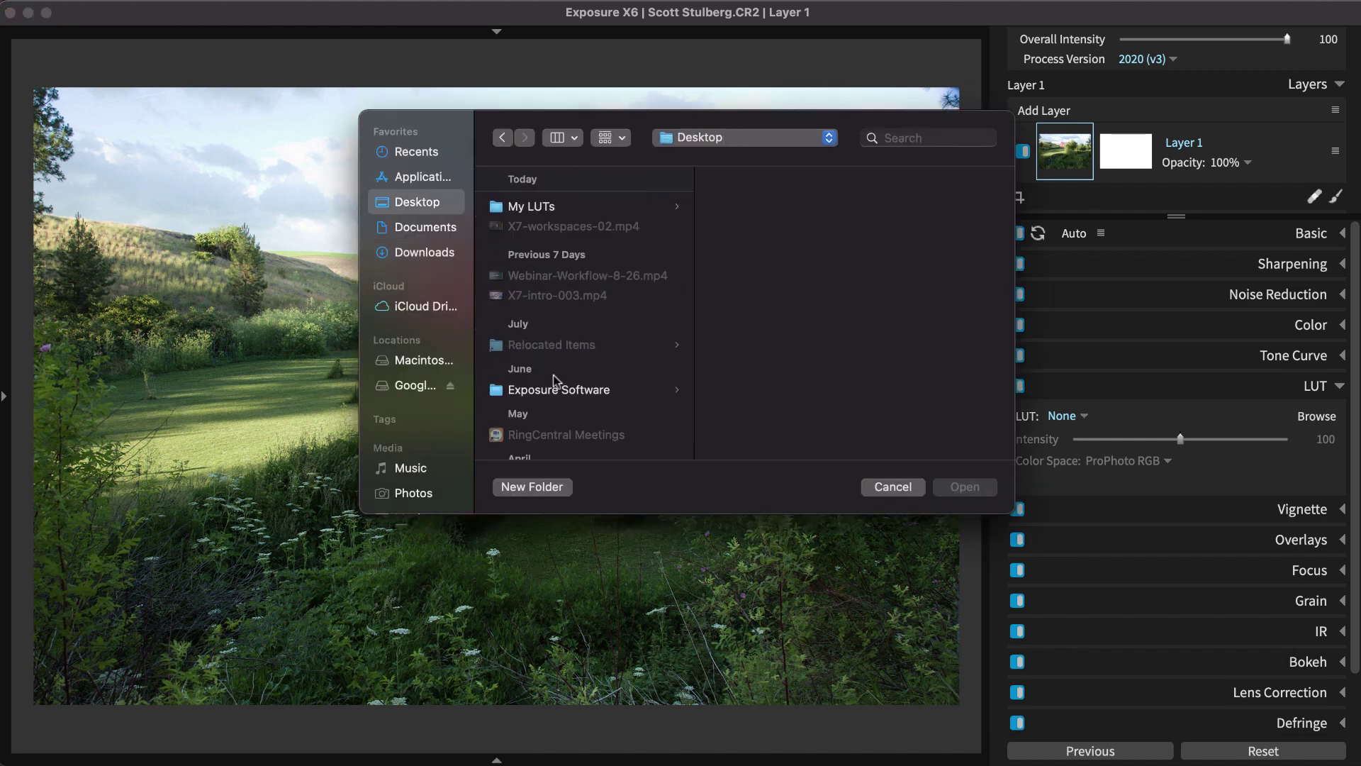
left_click(577, 207)
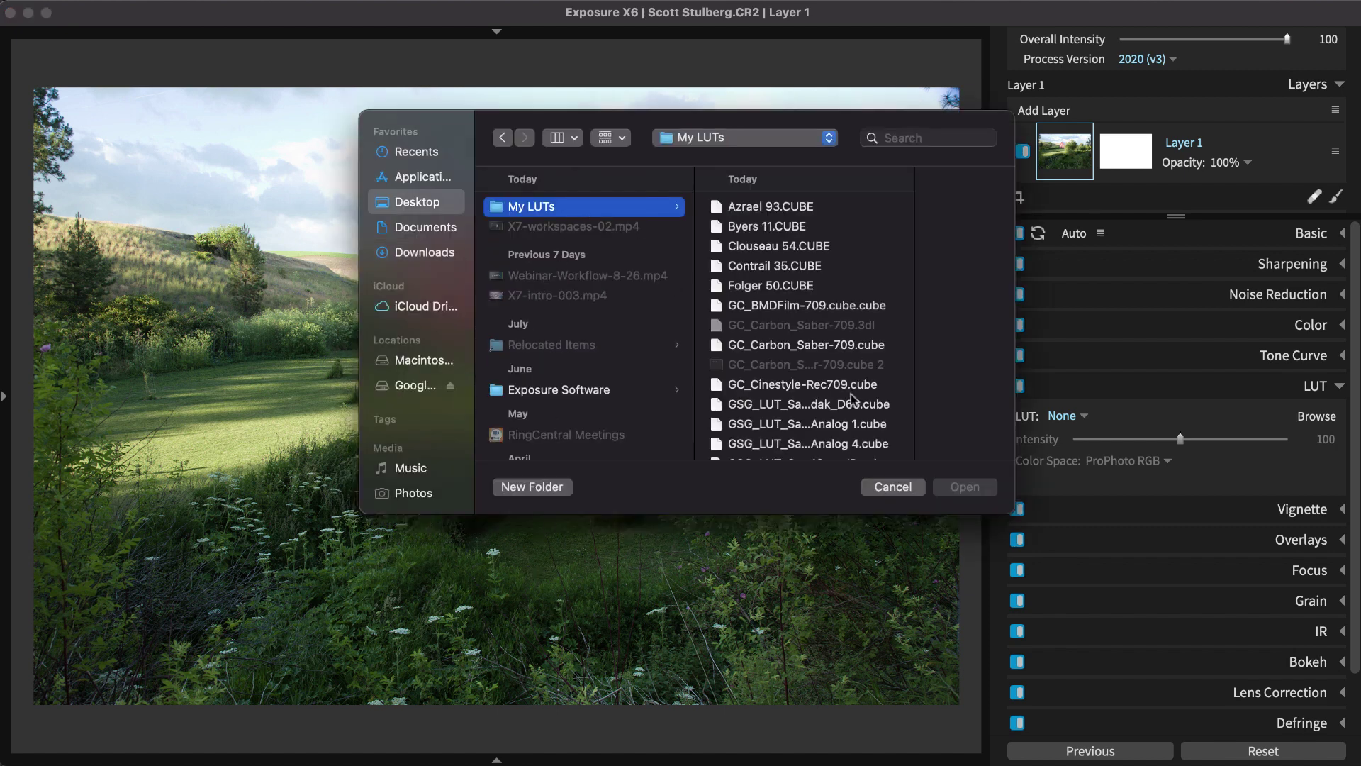
left_click(808, 210)
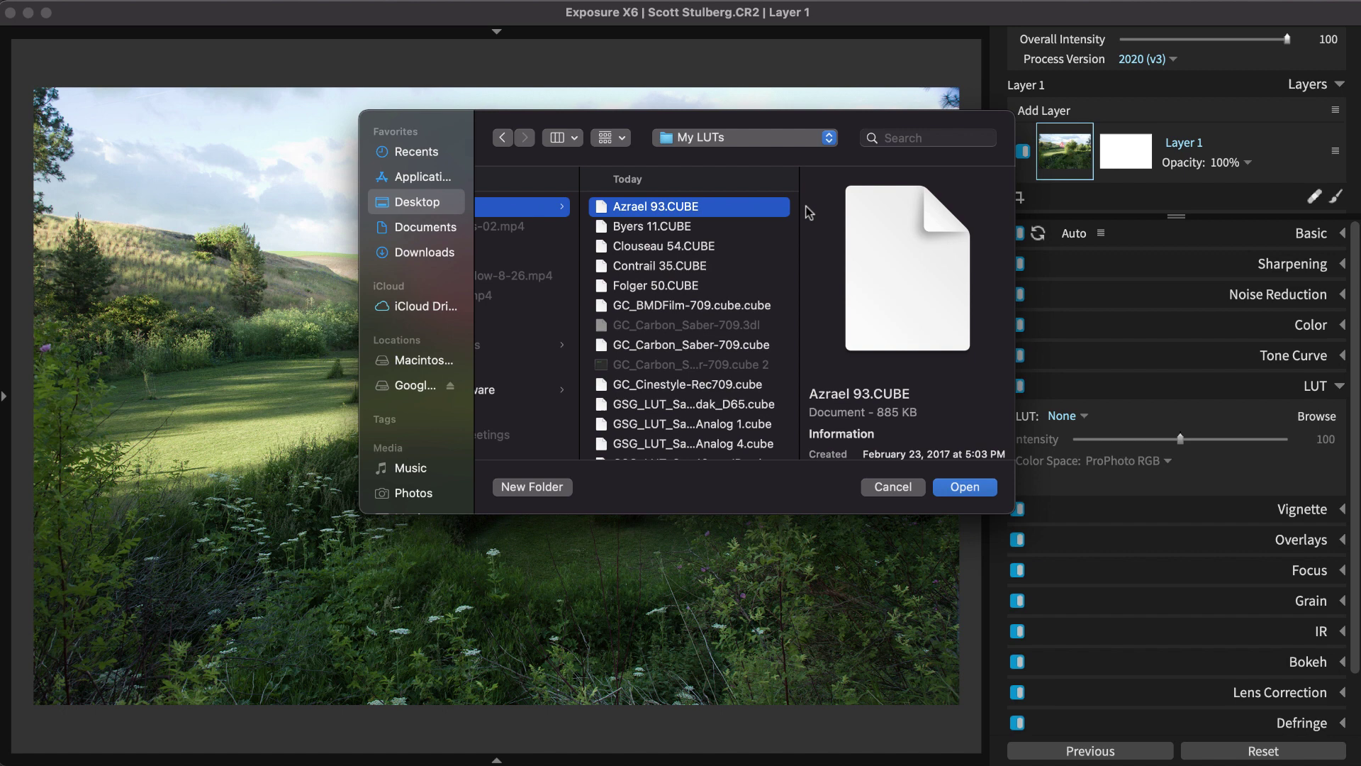
key("super+a")
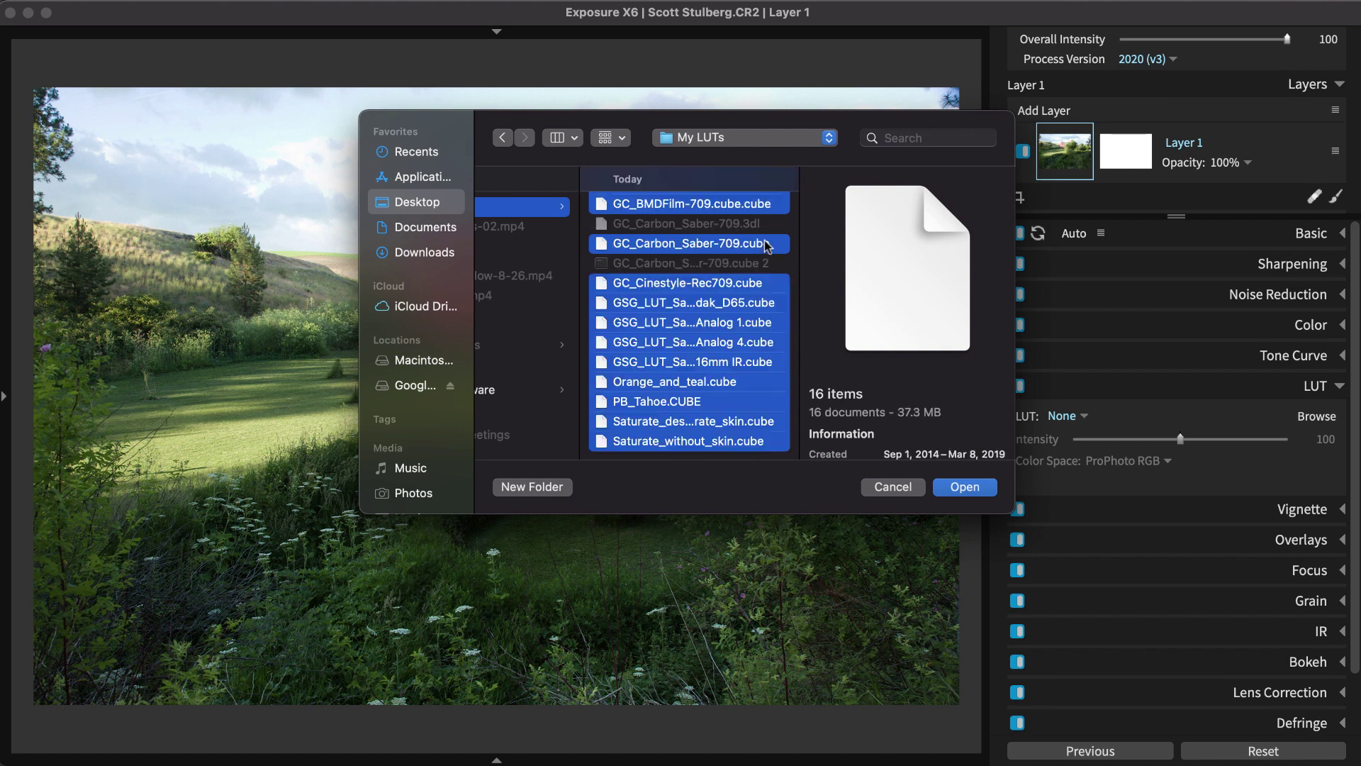
Step: Load the chosen LUT files into a new 'Downloaded LUTs' category, keeping colour space As Detected
left_click(957, 488)
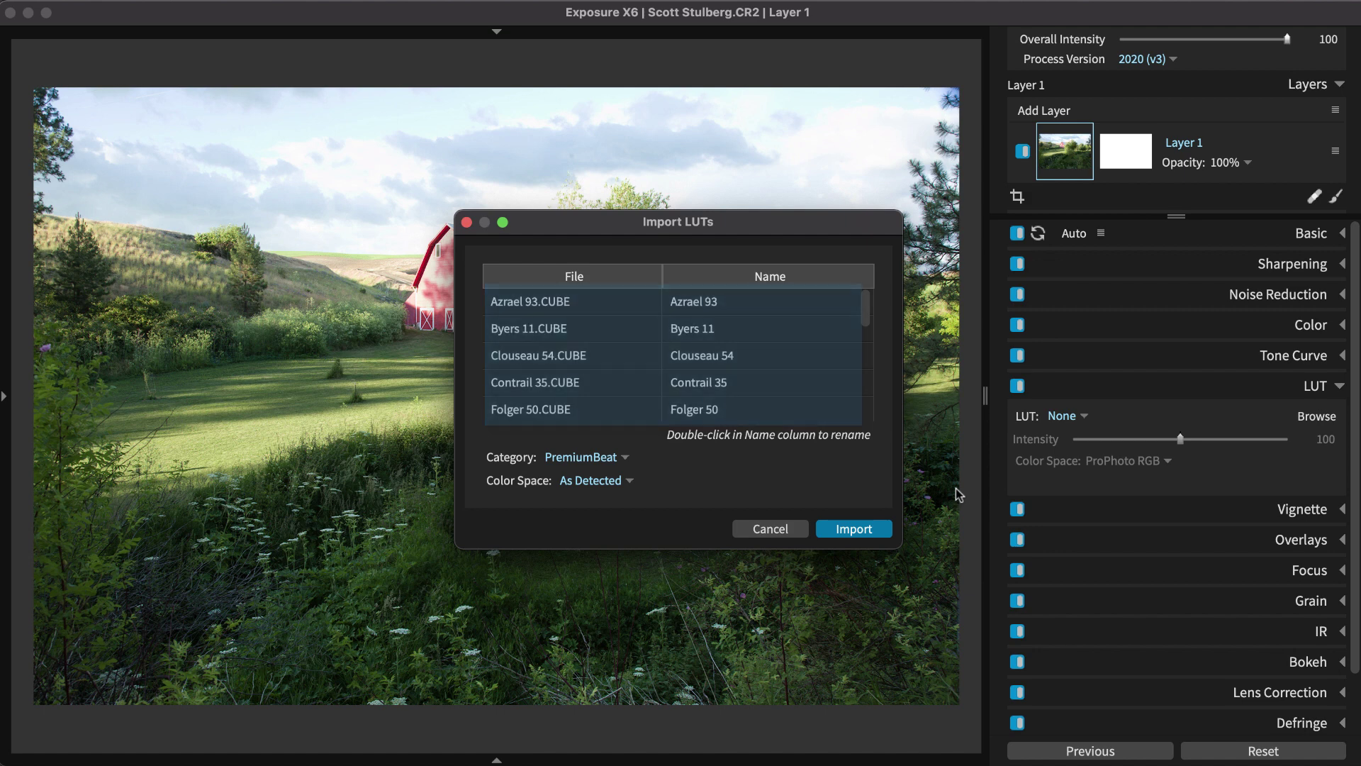
left_click(622, 458)
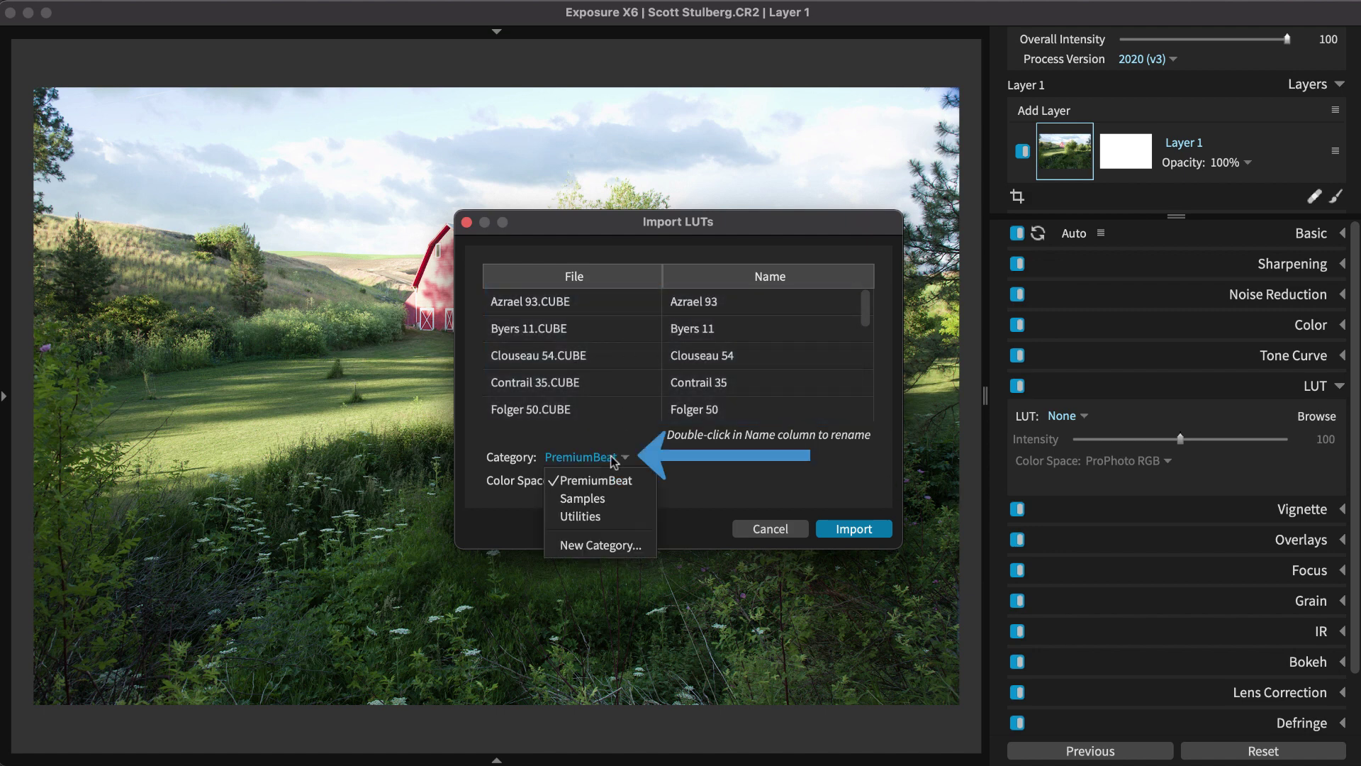
left_click(618, 548)
type("Downloaded LUTs")
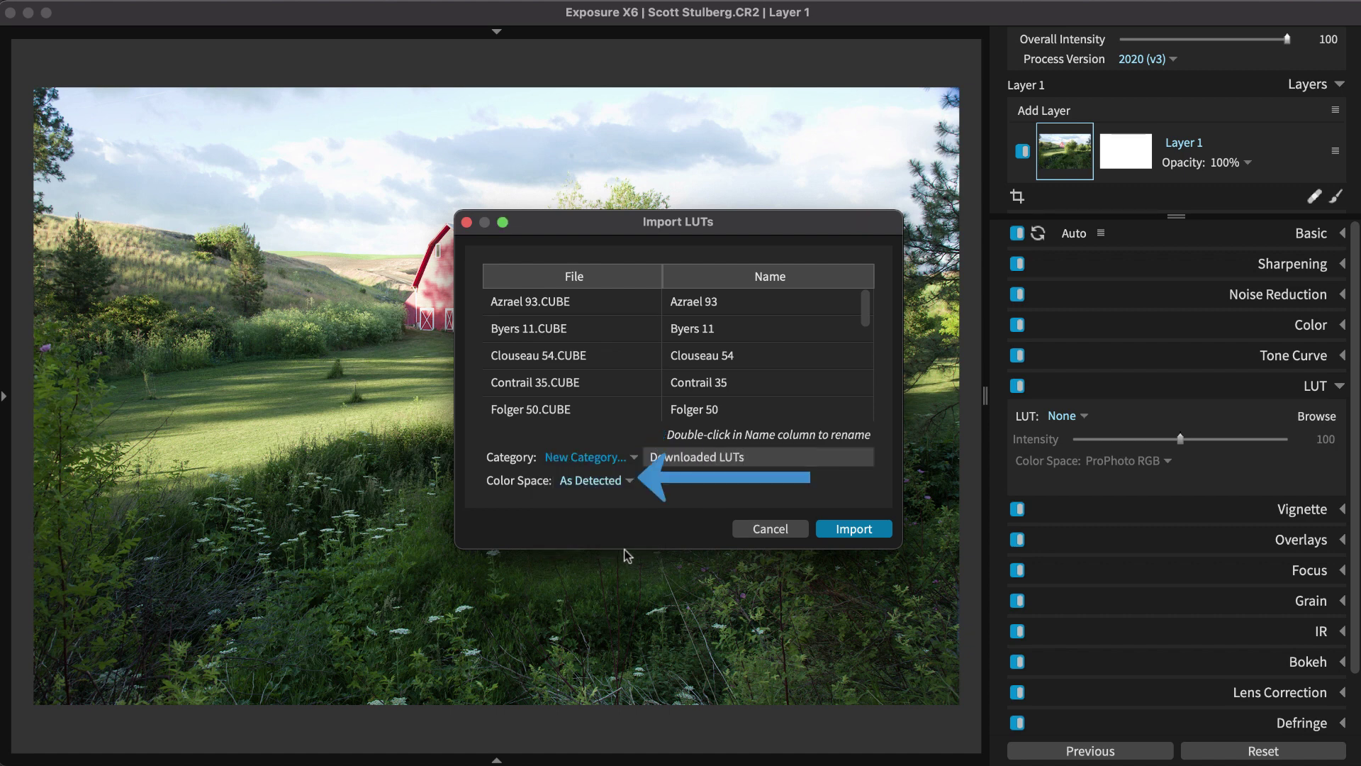
left_click(618, 483)
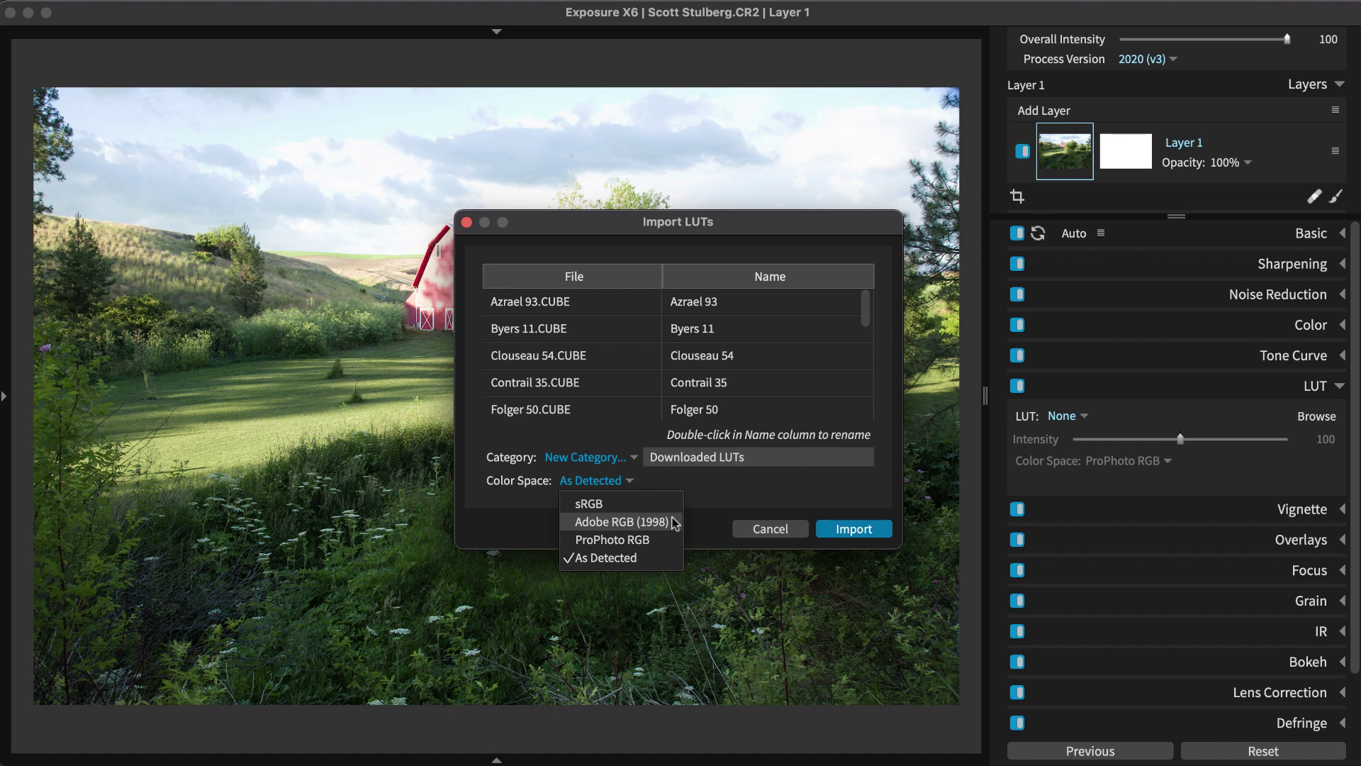
left_click(664, 570)
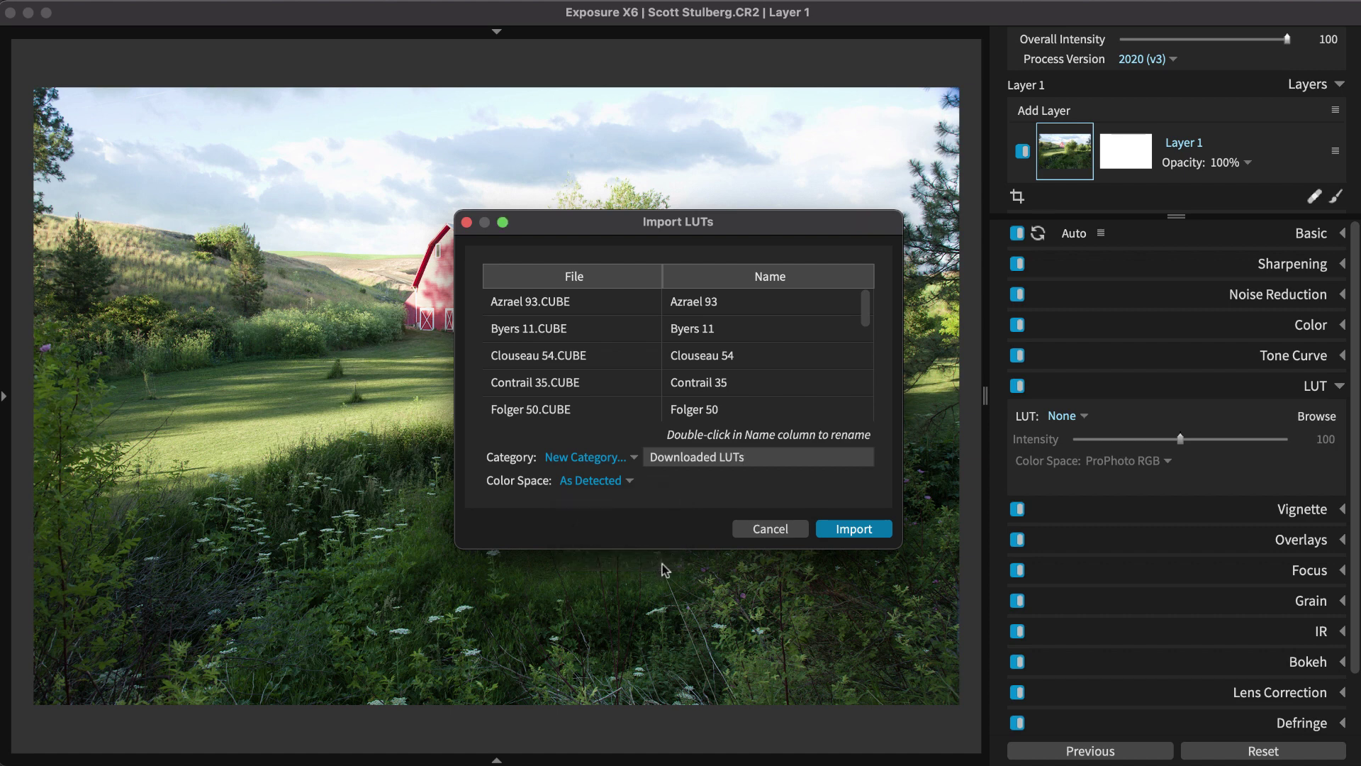
Step: Import the 16 LUTs, then search 'orange' and apply Orange_and_teal to the barn photo
left_click(828, 533)
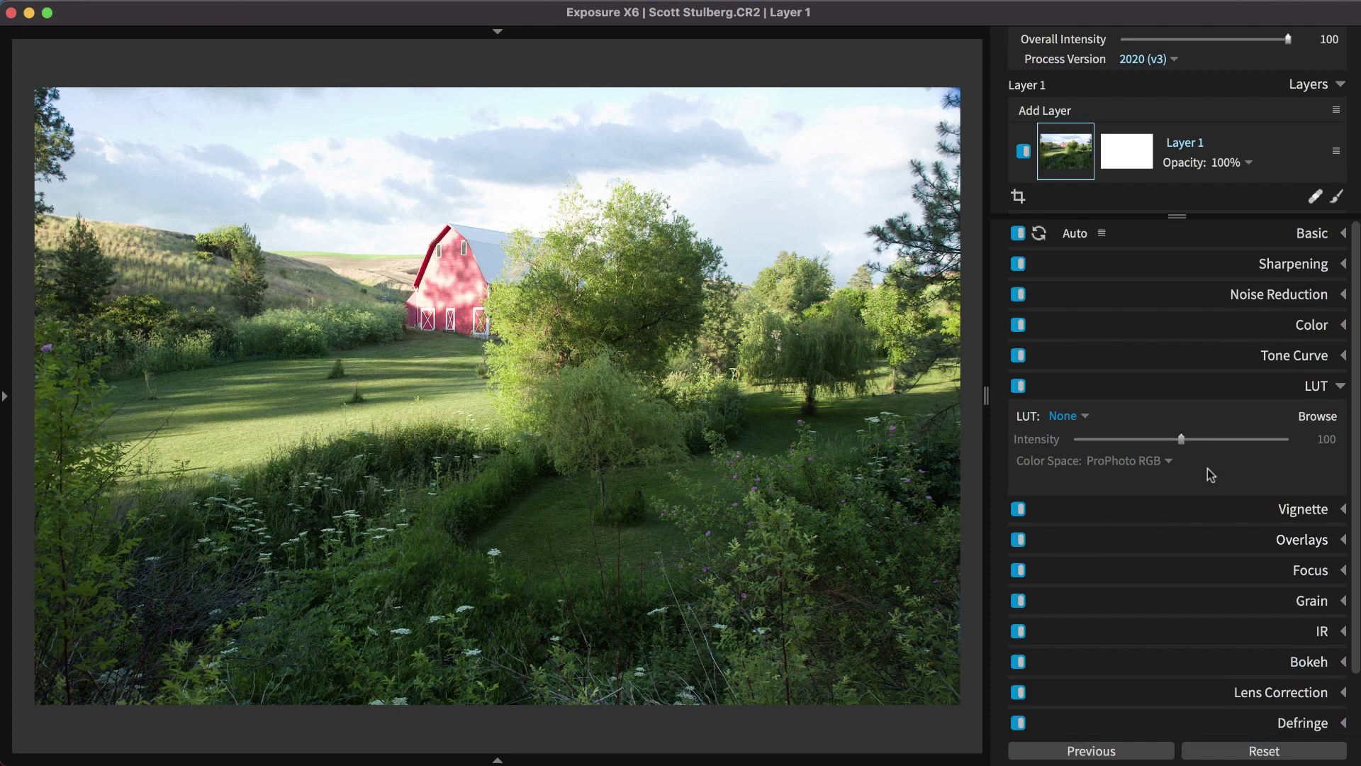
left_click(1312, 417)
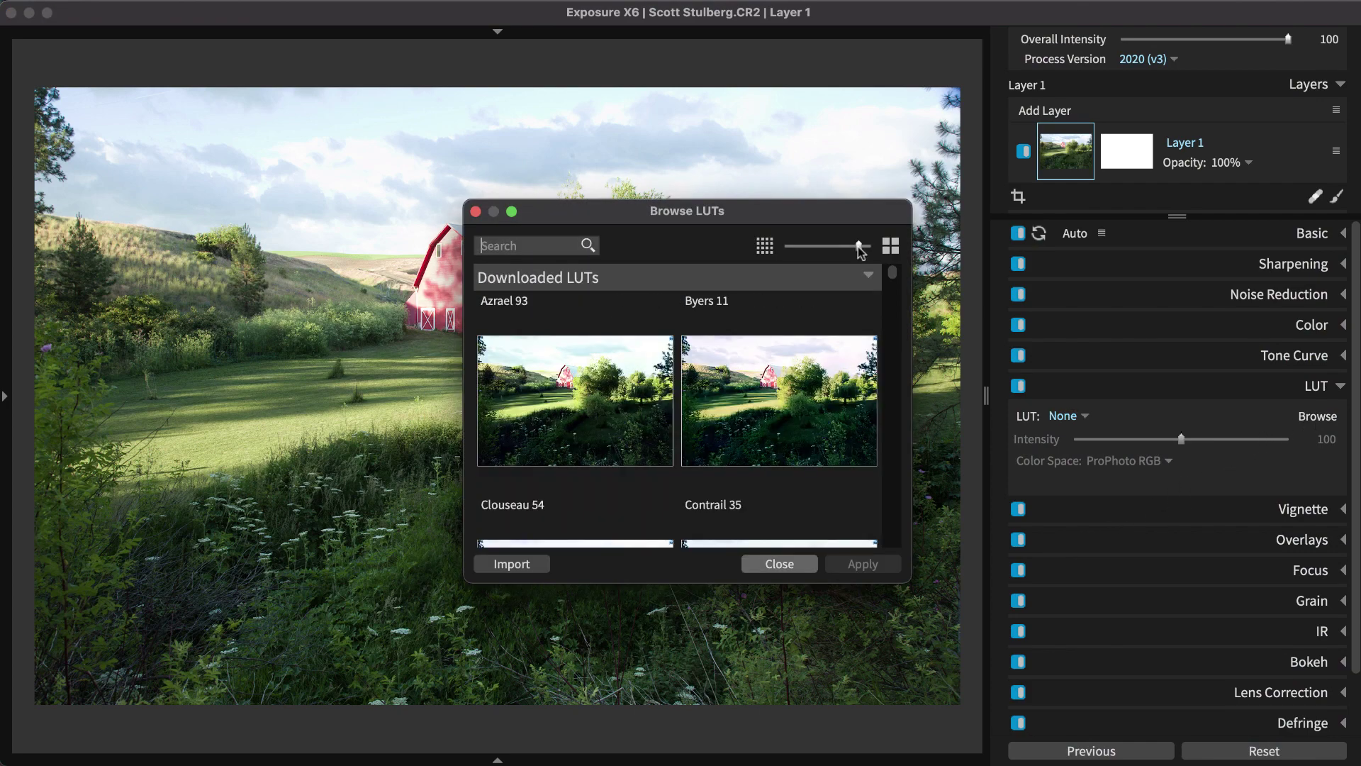
left_click_drag(858, 247, 839, 249)
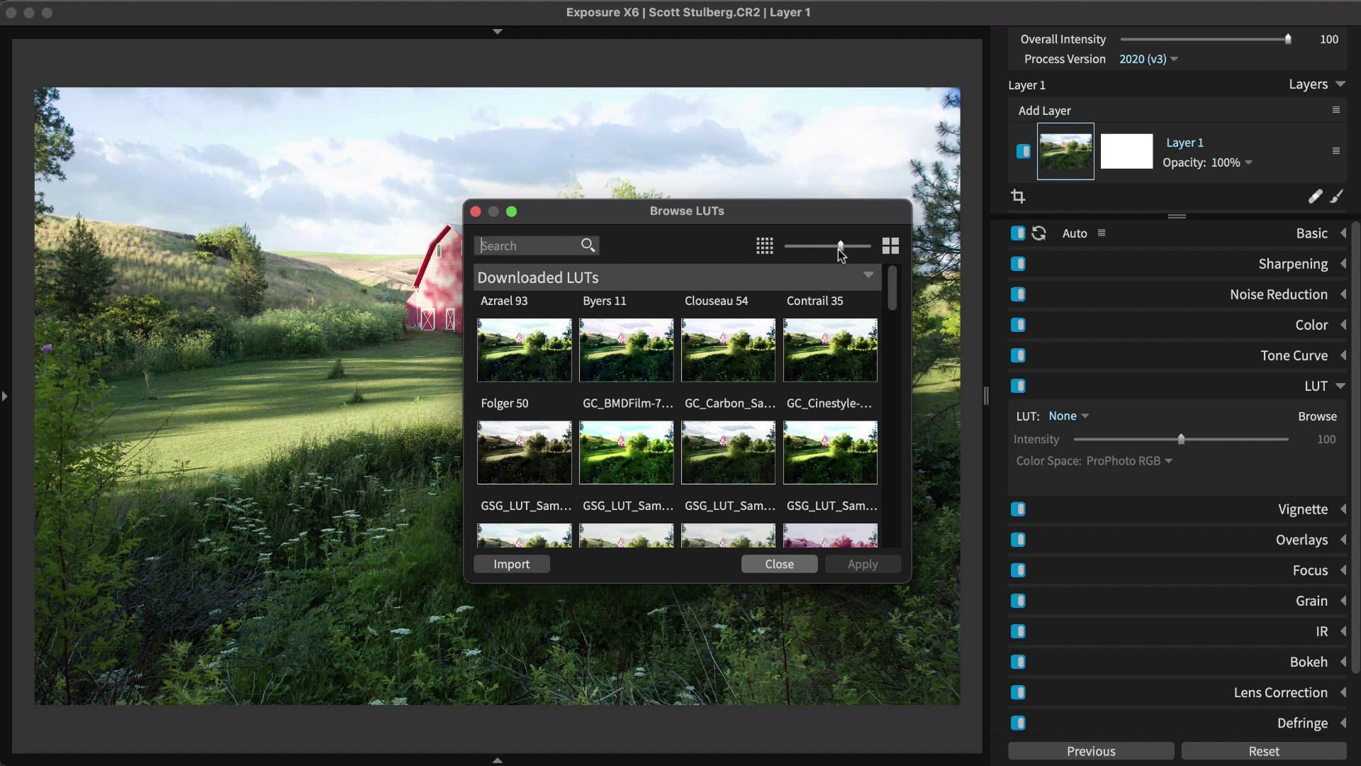
type("orange")
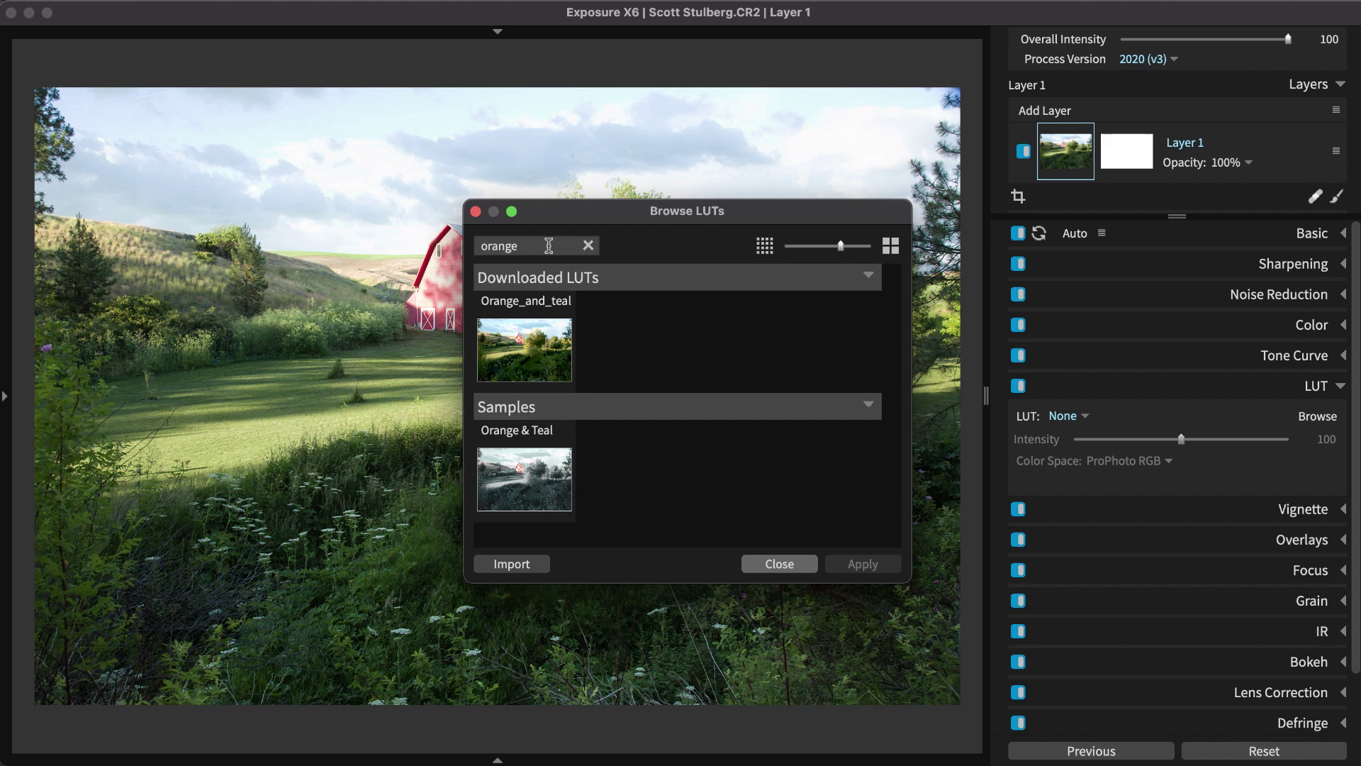
left_click(528, 341)
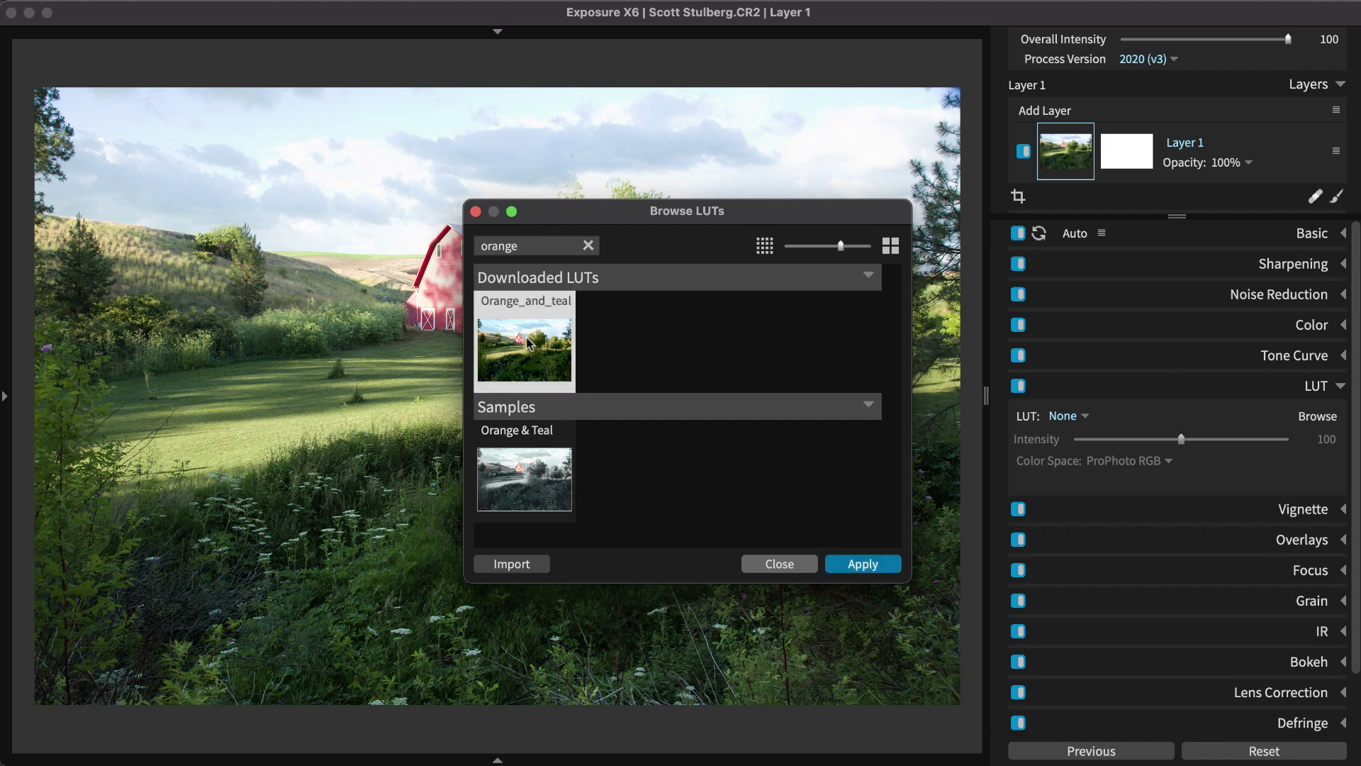
left_click(836, 565)
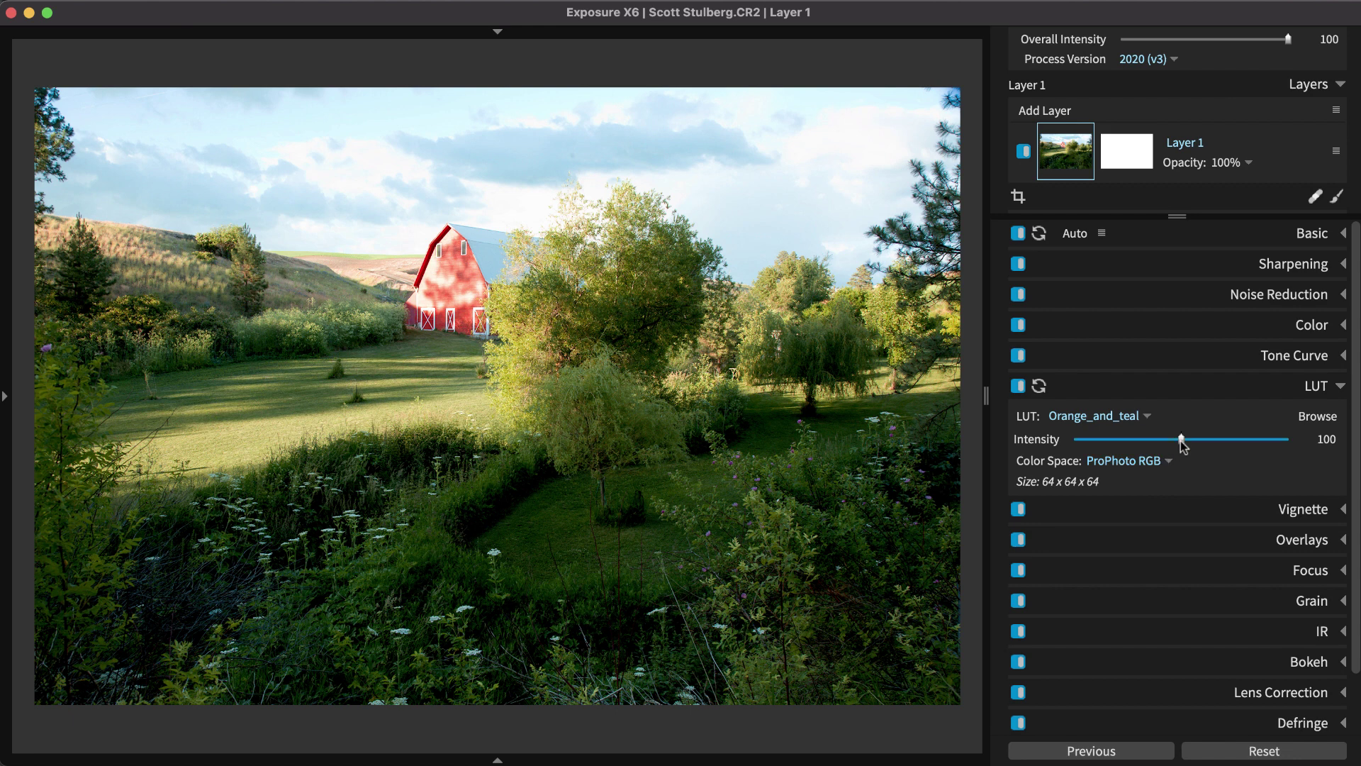
Step: Reduce Orange_and_teal intensity to 61 and toggle twice between the original and edited views
left_click_drag(1182, 439, 1141, 440)
key("backslash")
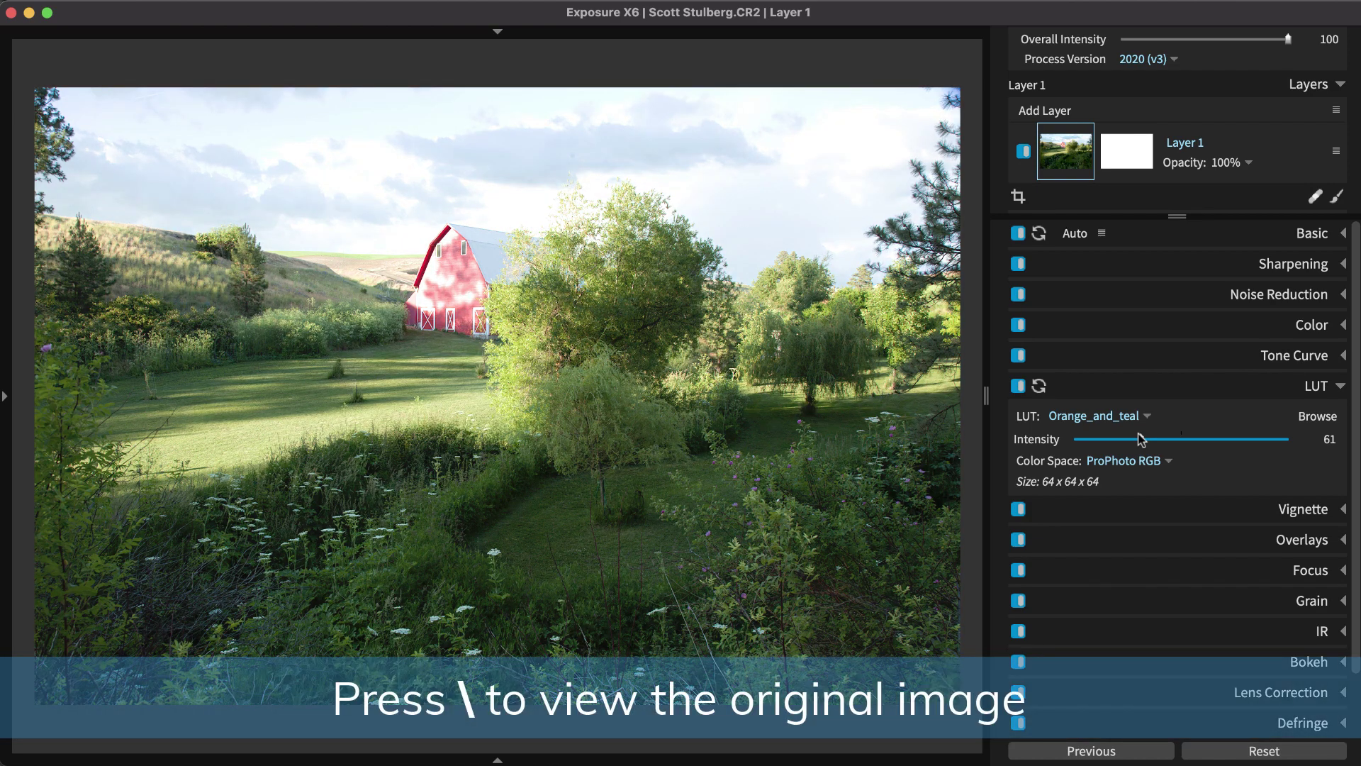
key("backslash")
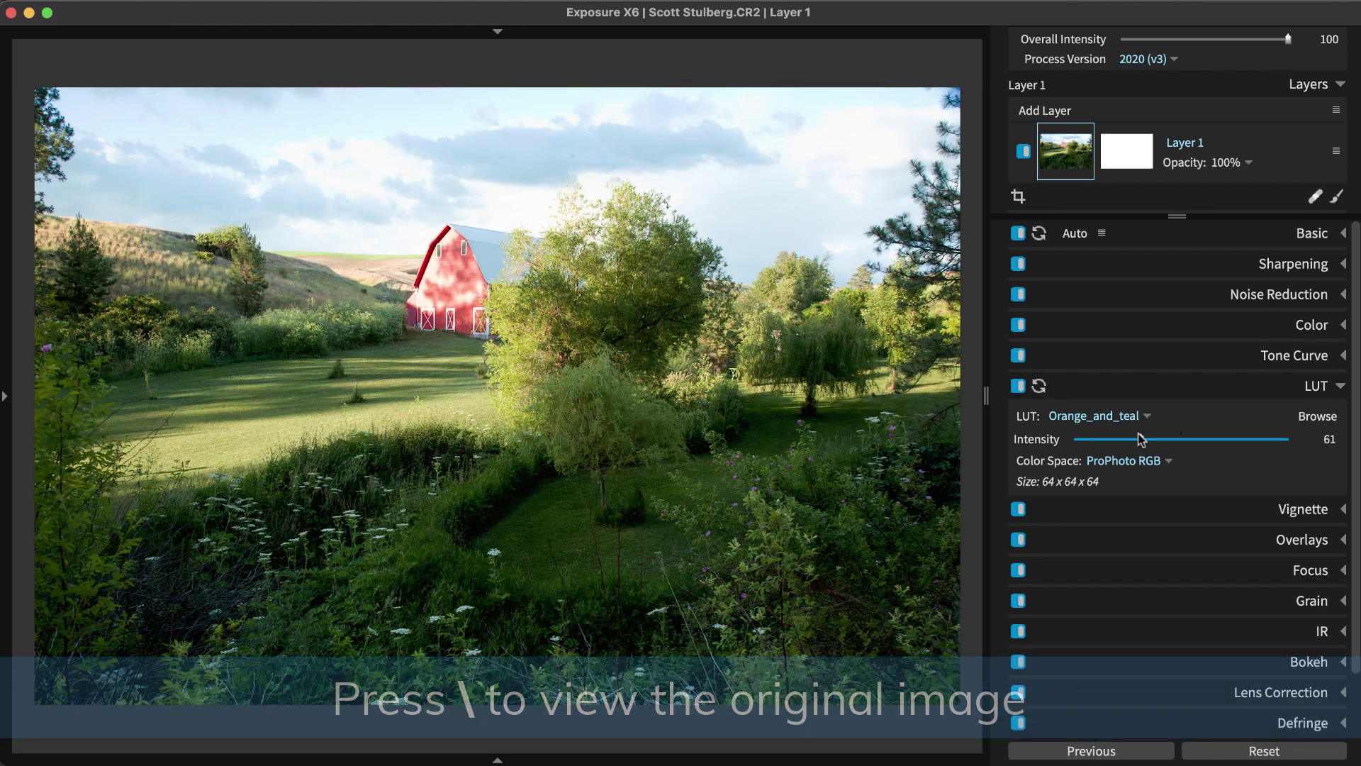
key("backslash")
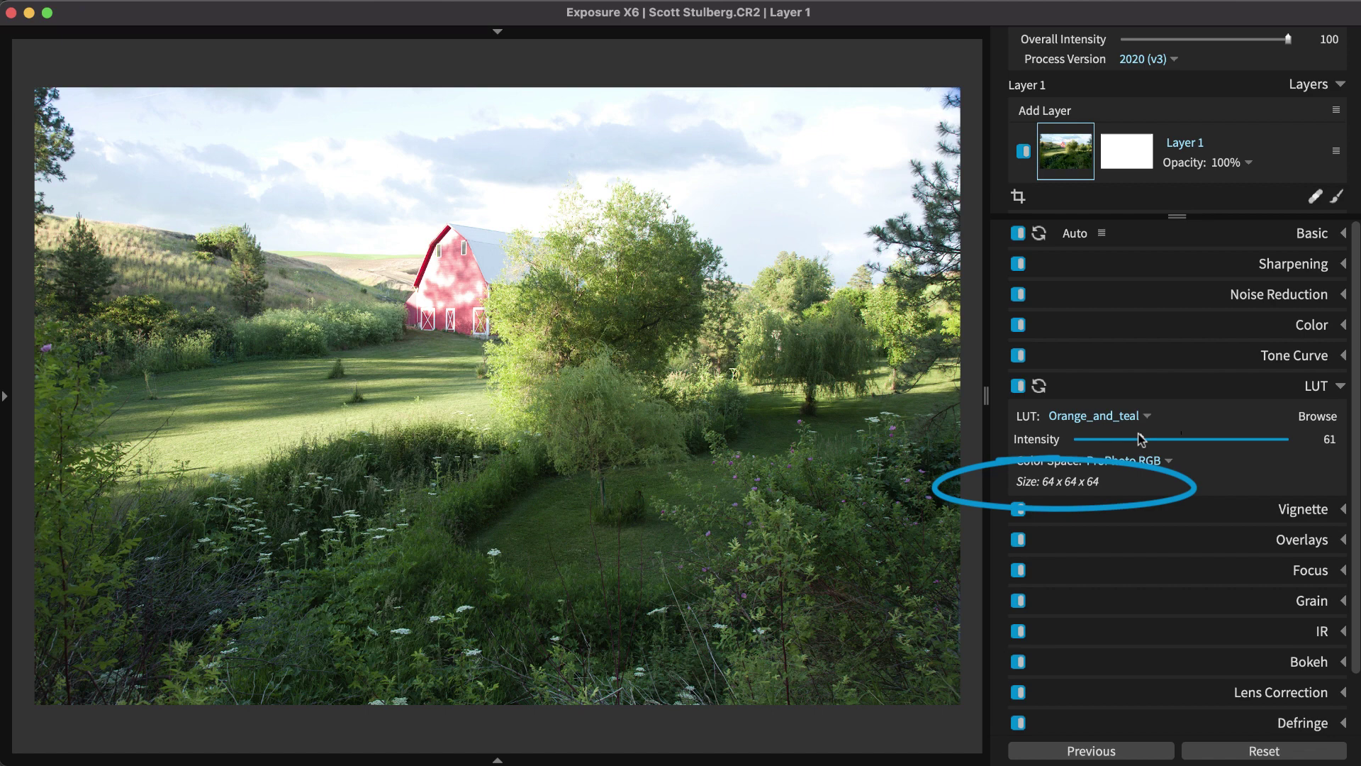
key("backslash")
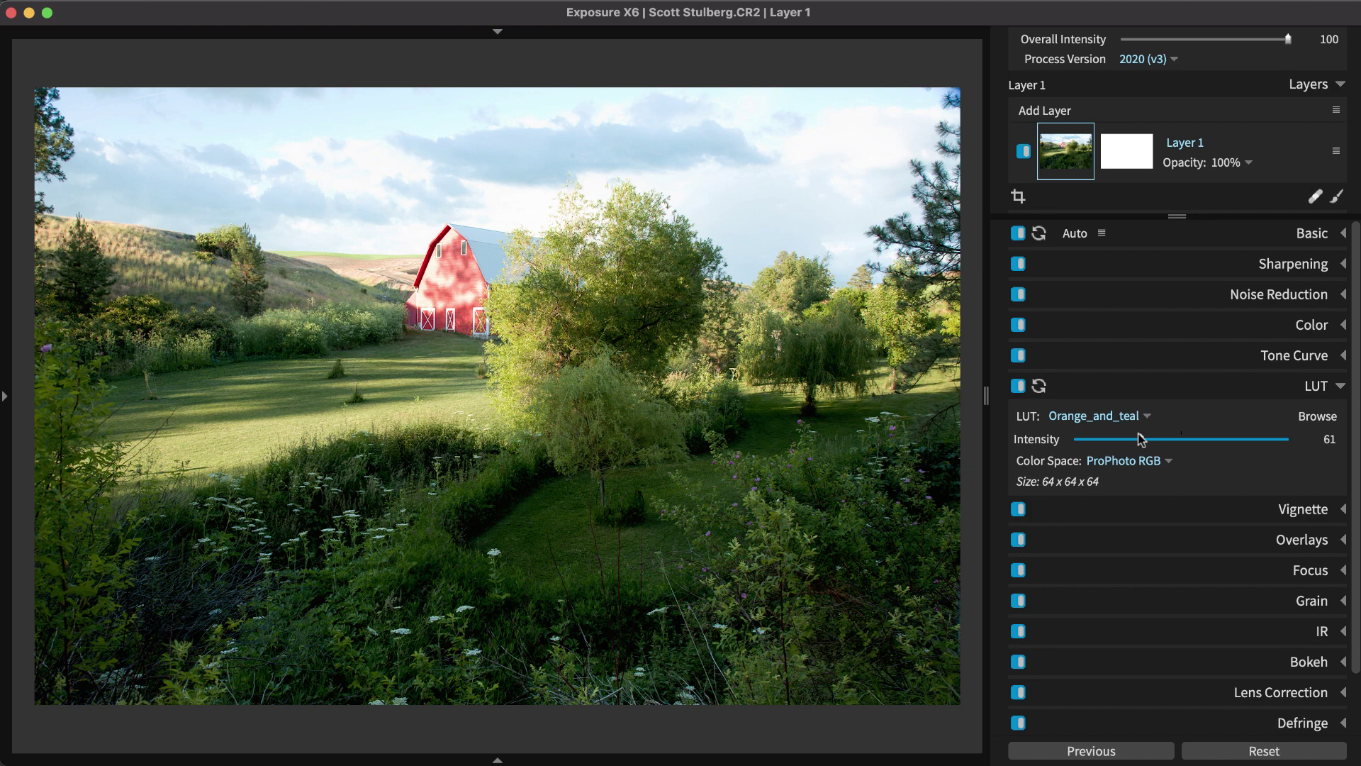
Step: Set Exposure to -0.50, then add Layer 2 with the 'You can do it' LUT at intensity 54
left_click(1311, 232)
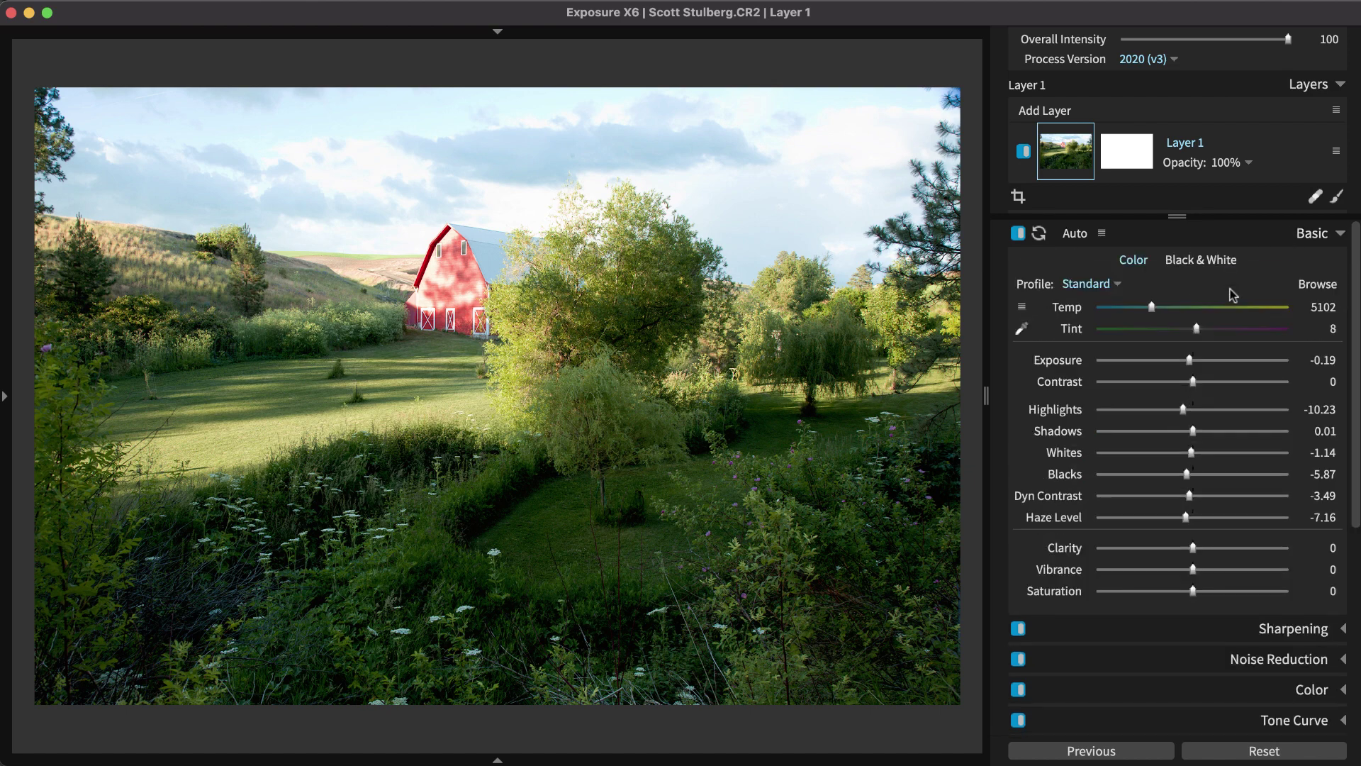
left_click_drag(1192, 361, 1184, 363)
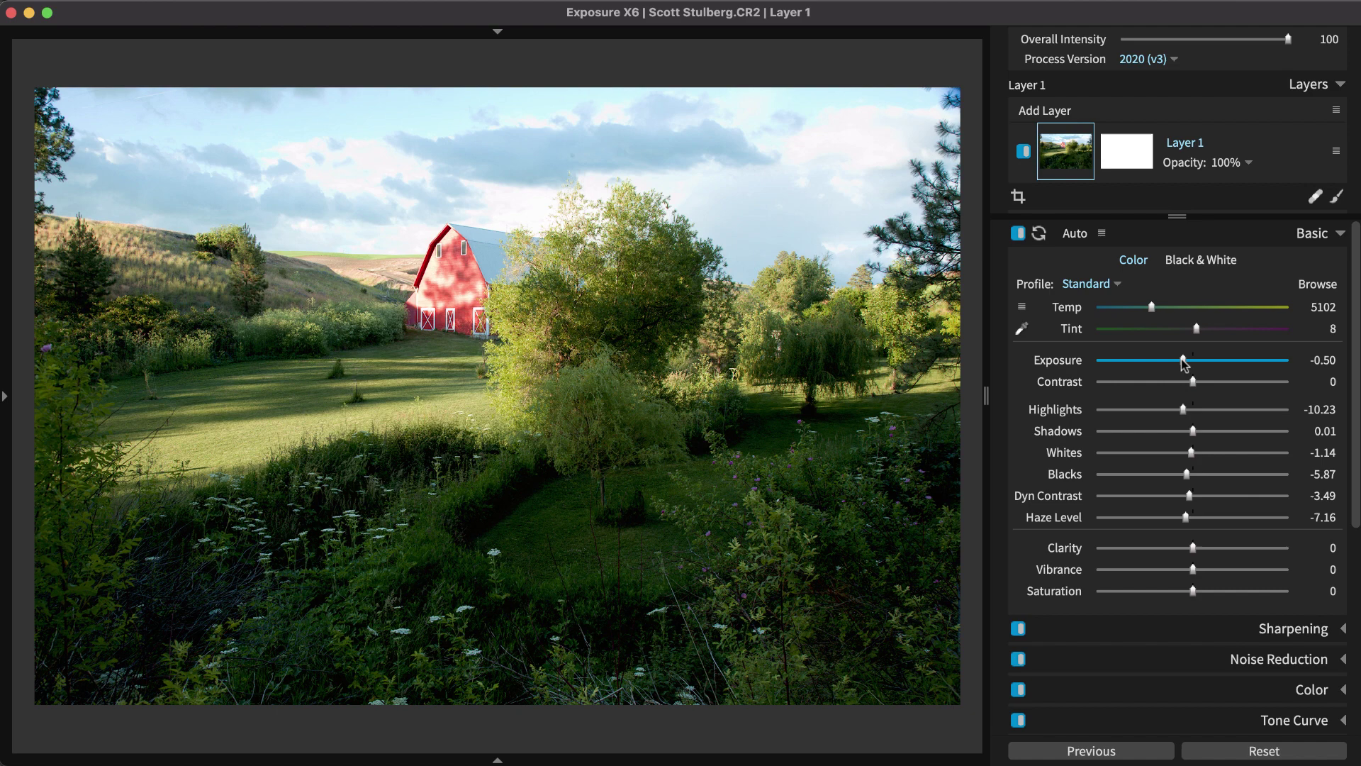
left_click(1050, 110)
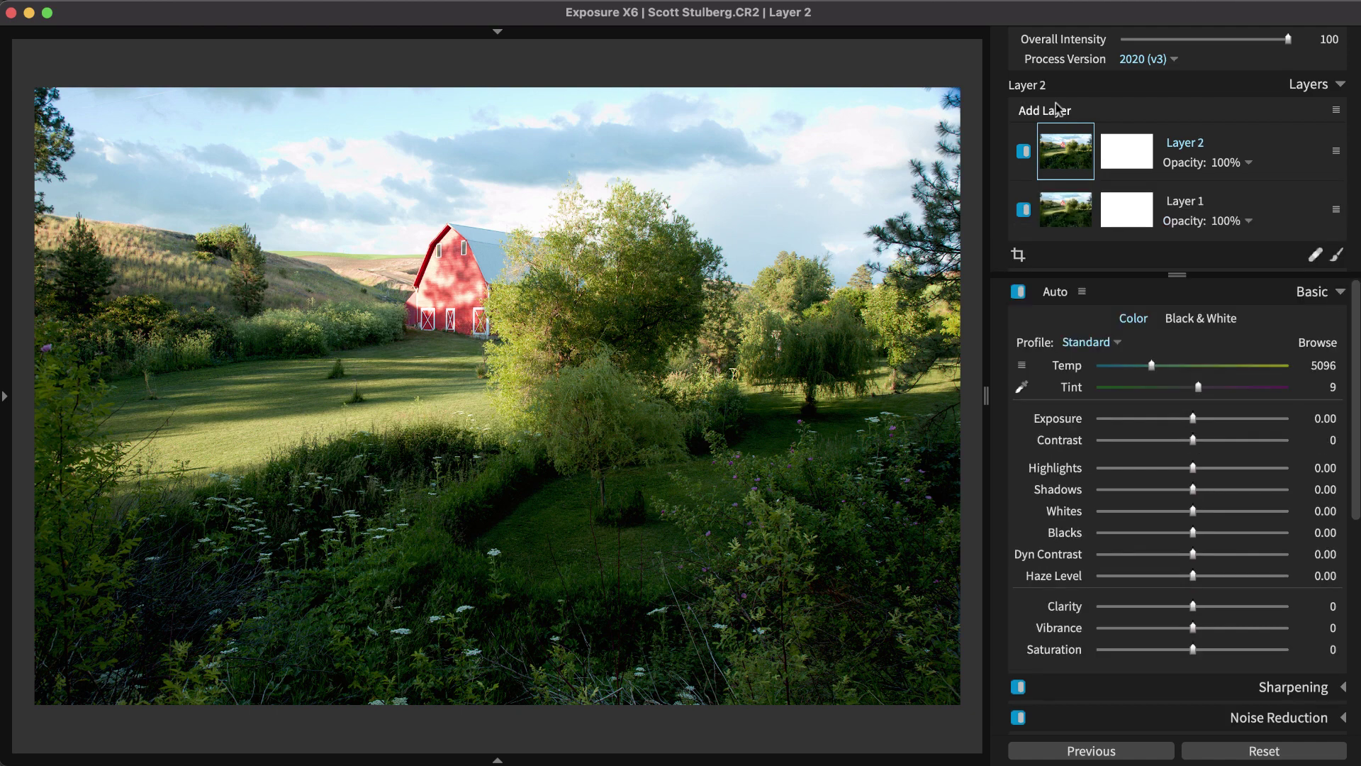
left_click(1281, 290)
left_click(1308, 442)
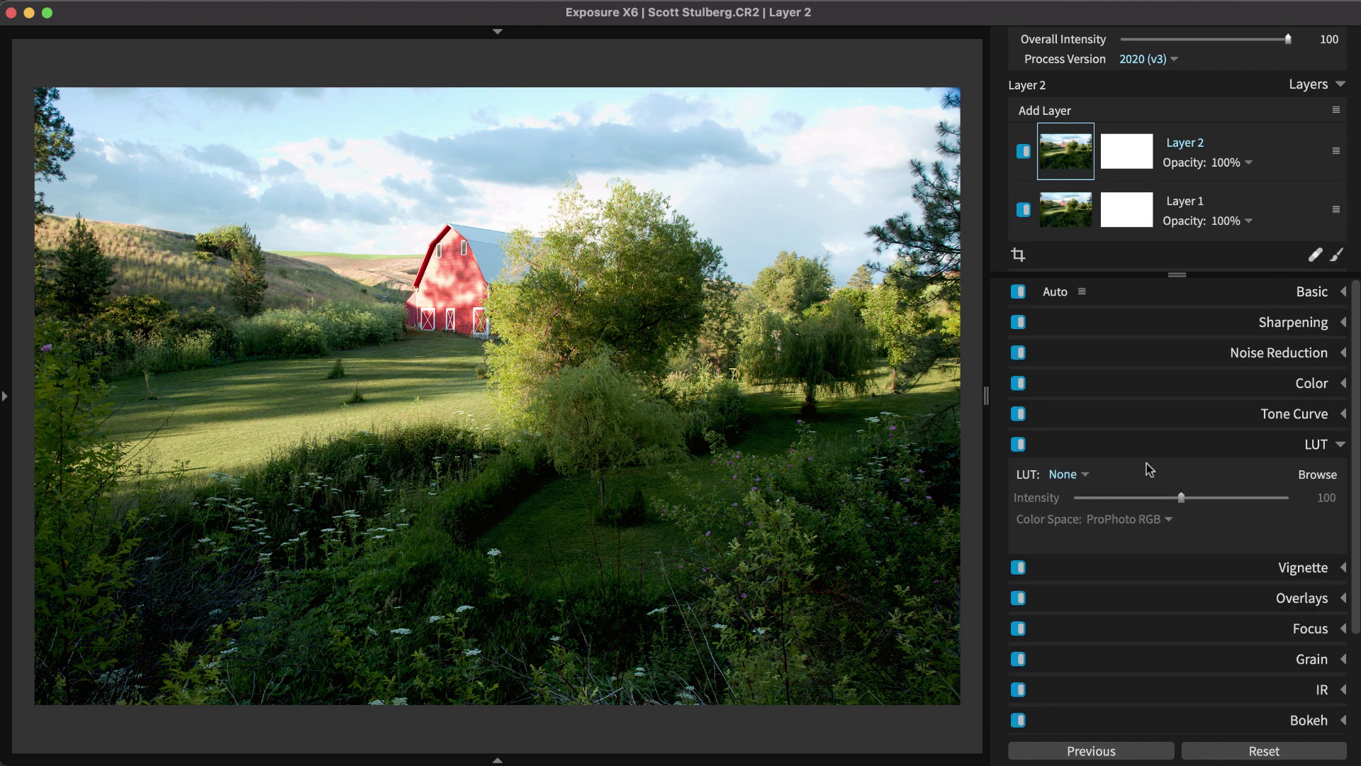
left_click(1066, 475)
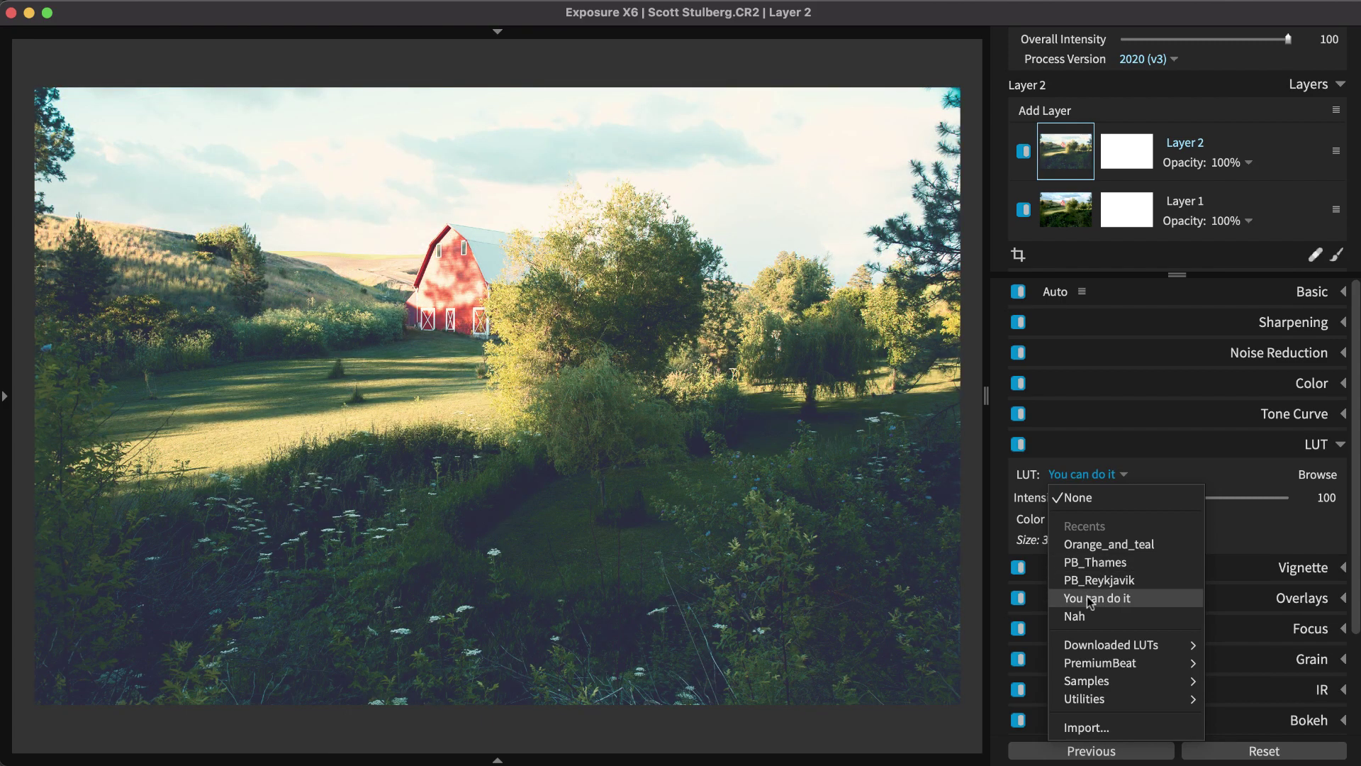
left_click(1085, 597)
left_click_drag(1181, 497, 1135, 500)
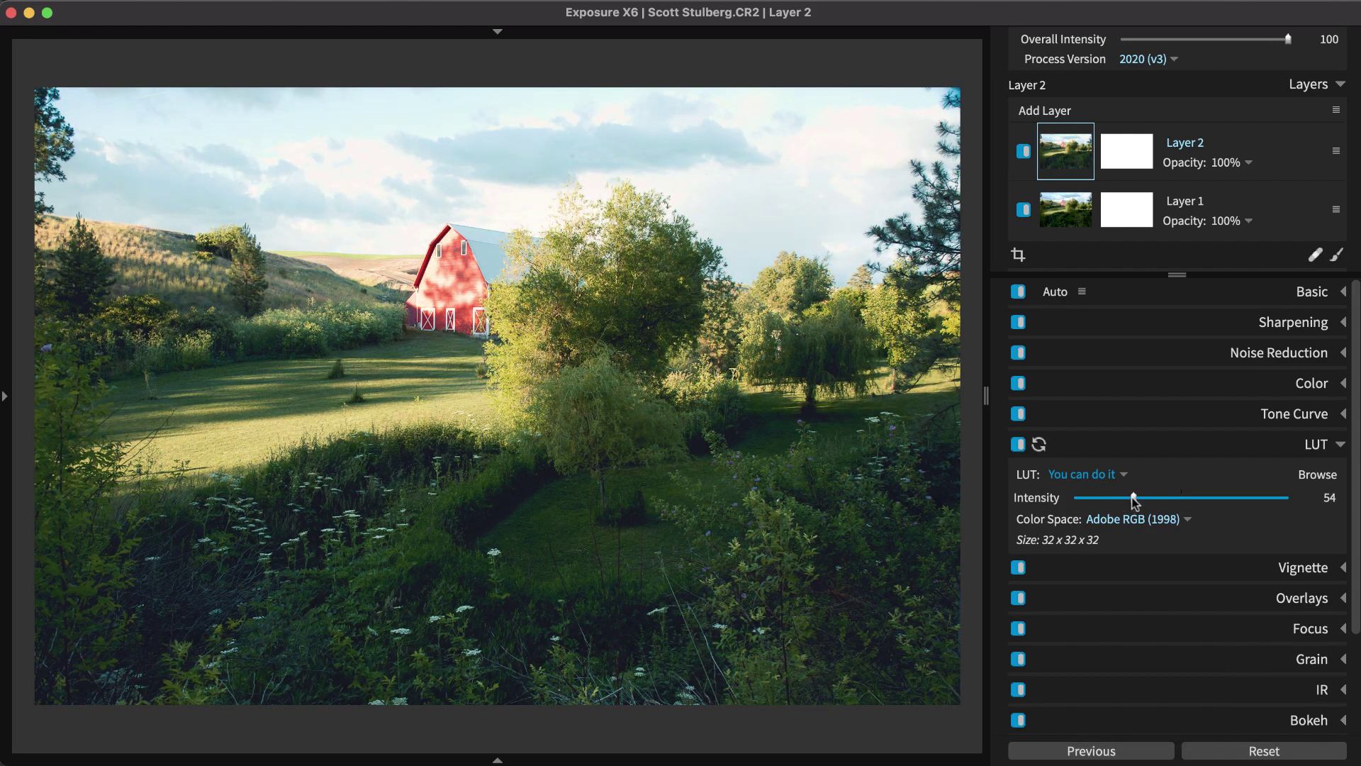